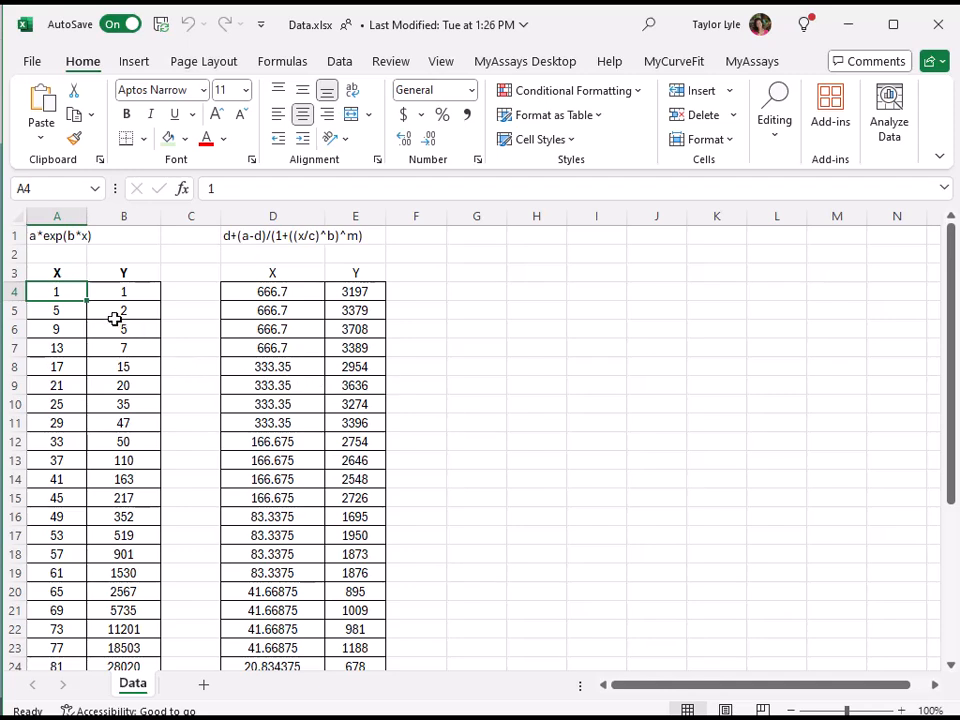
- Clear the sample data in MyCurveFit and copy the first X/Y data set, cells A4:B24, from the Data.xlsx workbook in Excel
left_click(66, 236)
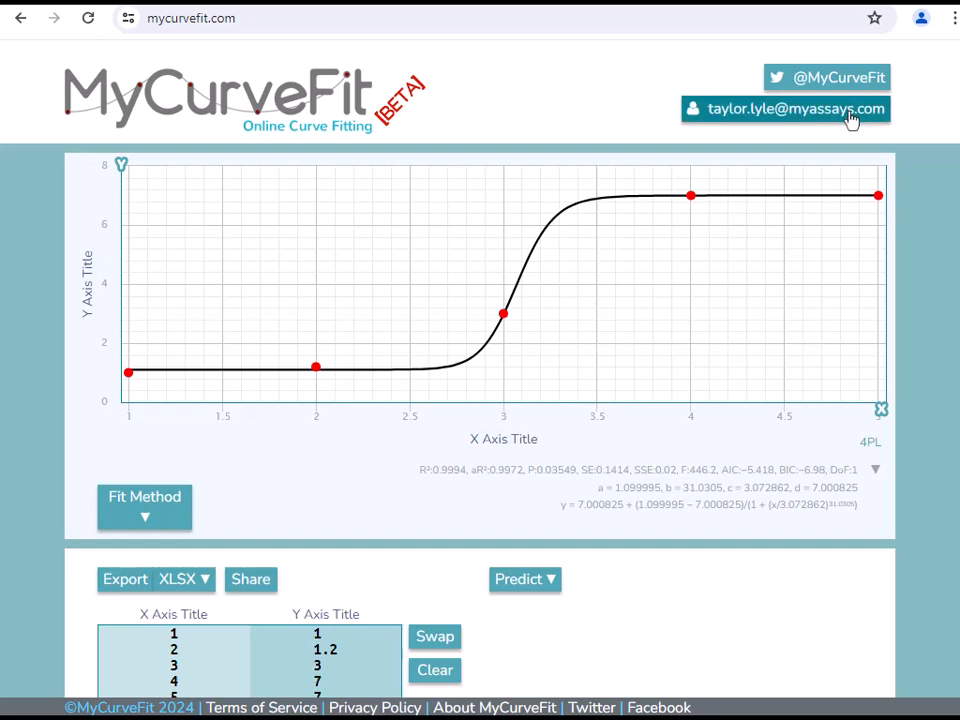
scroll(606, 512, "down", 3)
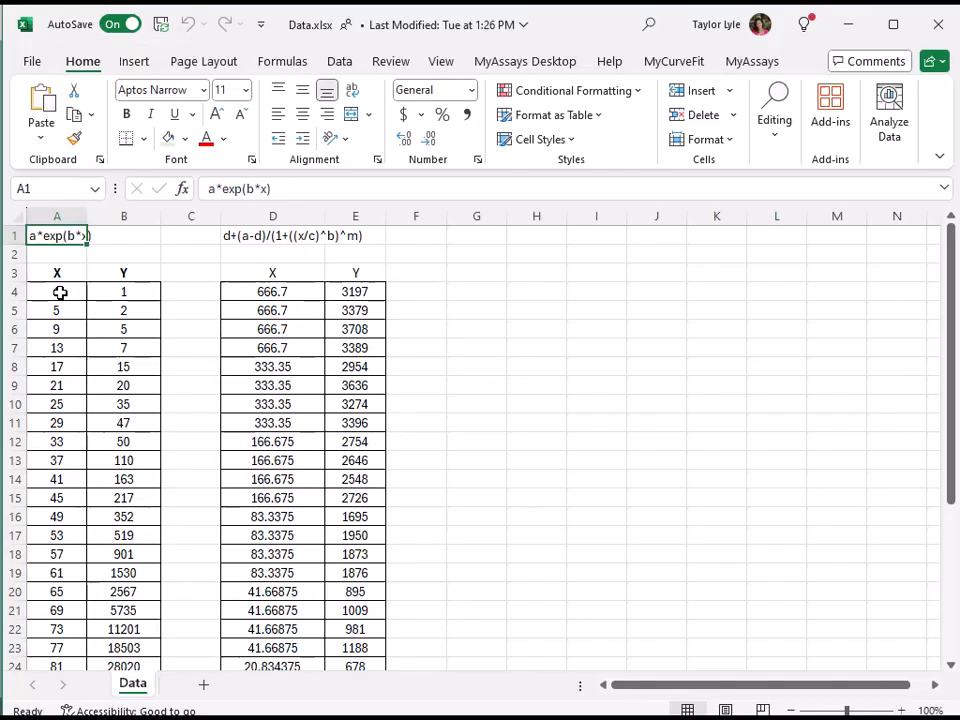
left_click(60, 292)
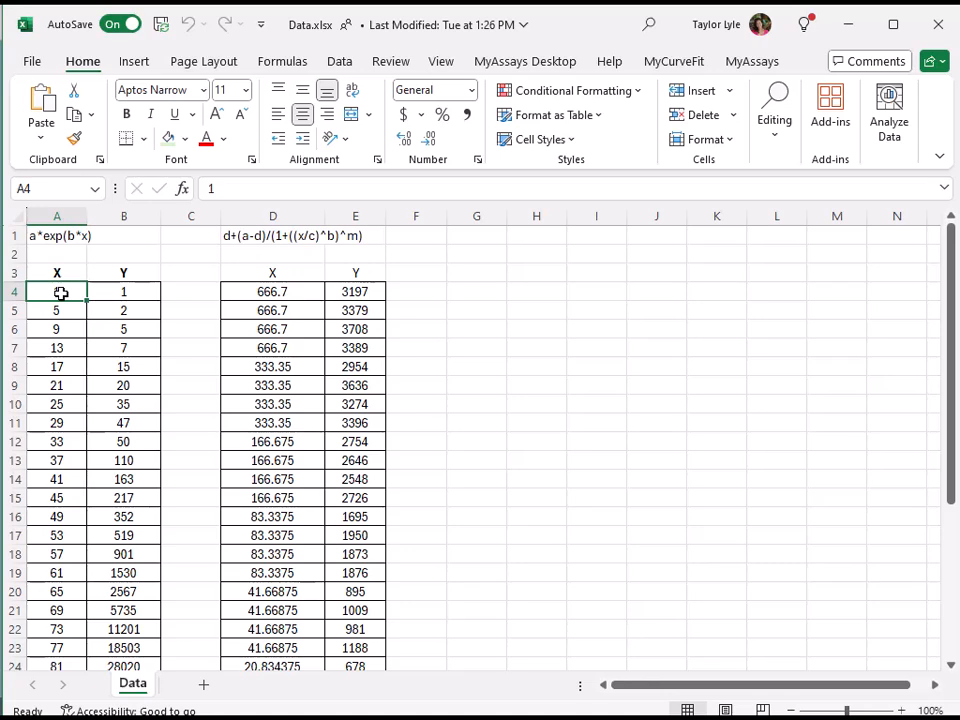
key("ctrl+shift+Down")
key("ctrl+shift+Right")
key("ctrl+c")
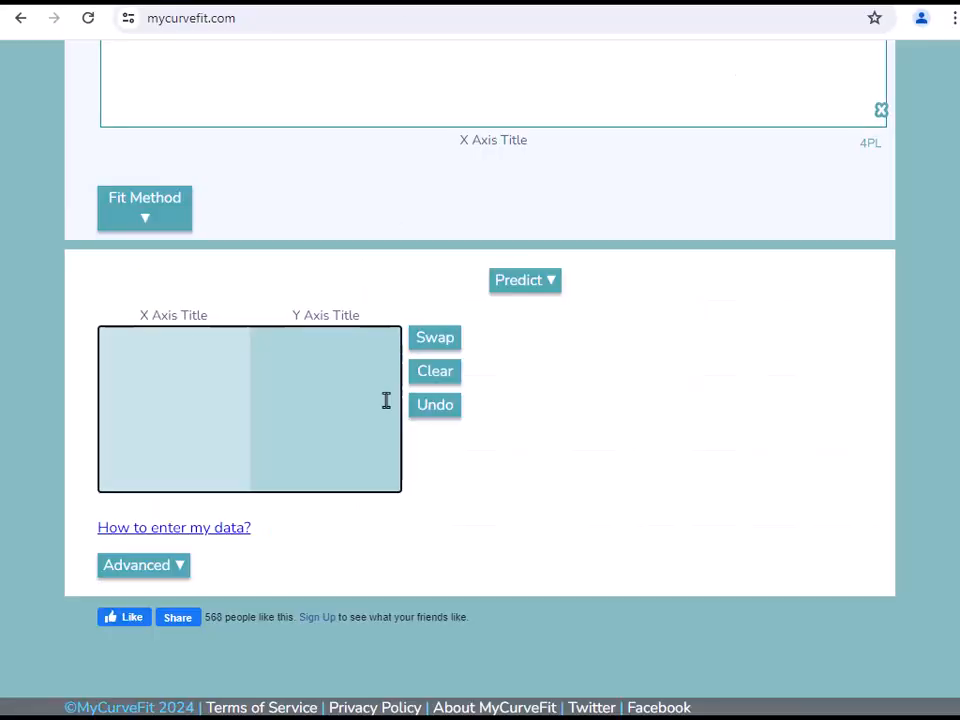
- Paste the first data set into MyCurveFit's data table, taking the first column as X and the second as Y
key("ctrl+v")
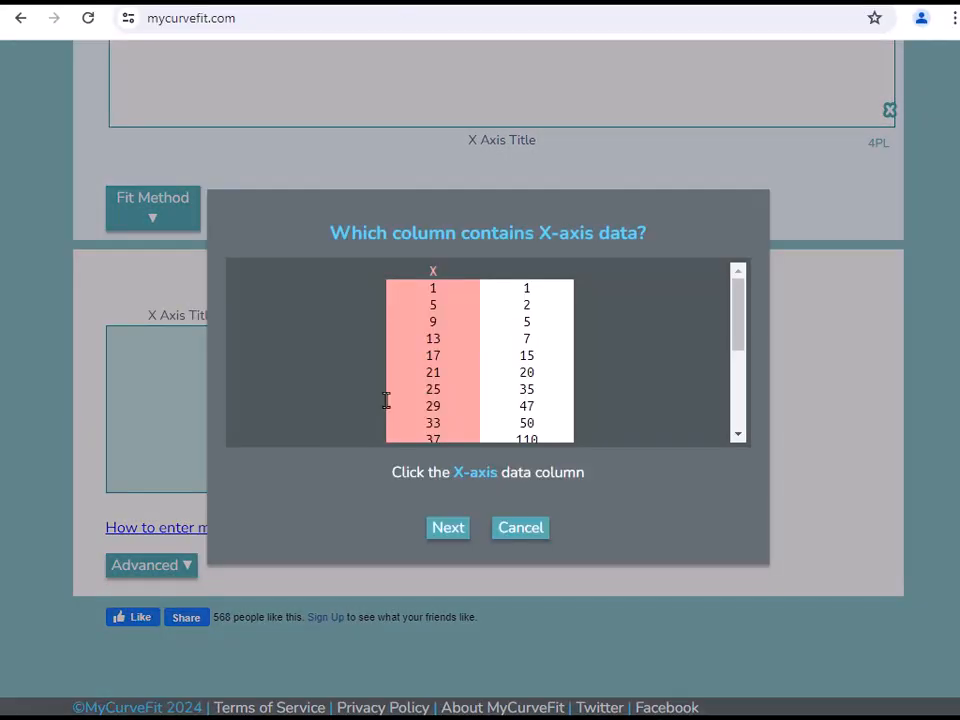
left_click(449, 529)
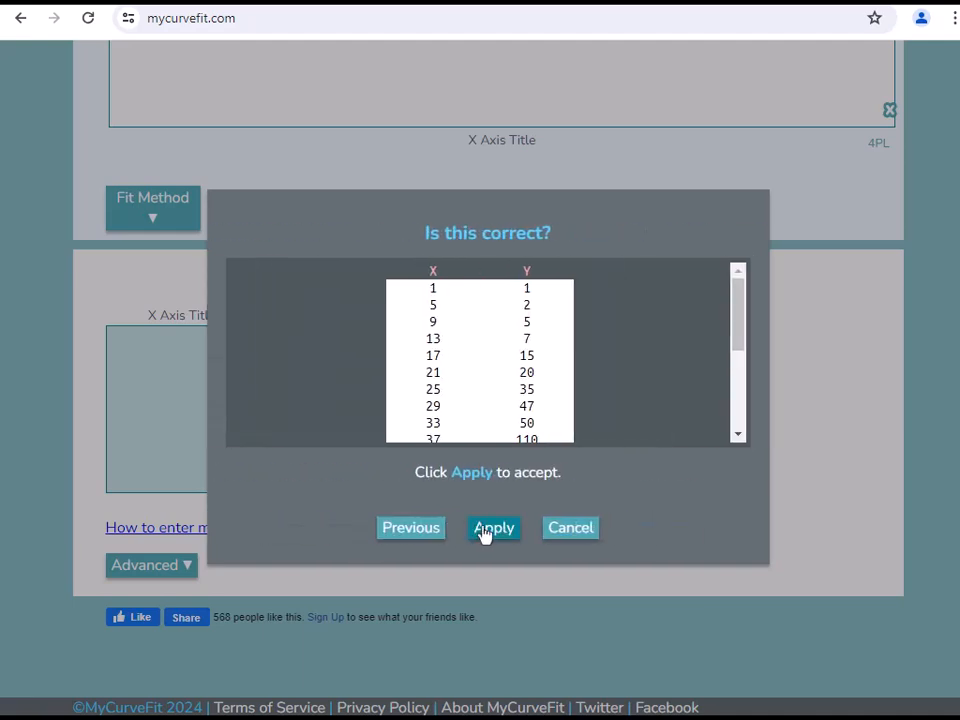
left_click(485, 535)
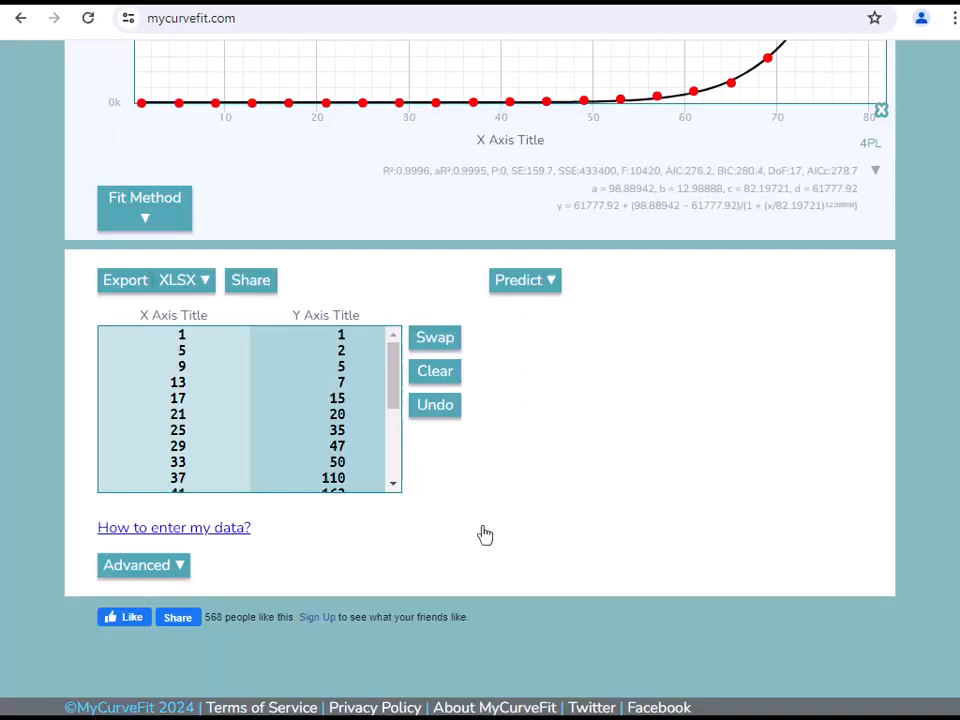
- Set the fit method to User Defined
scroll(485, 535, "up", 3)
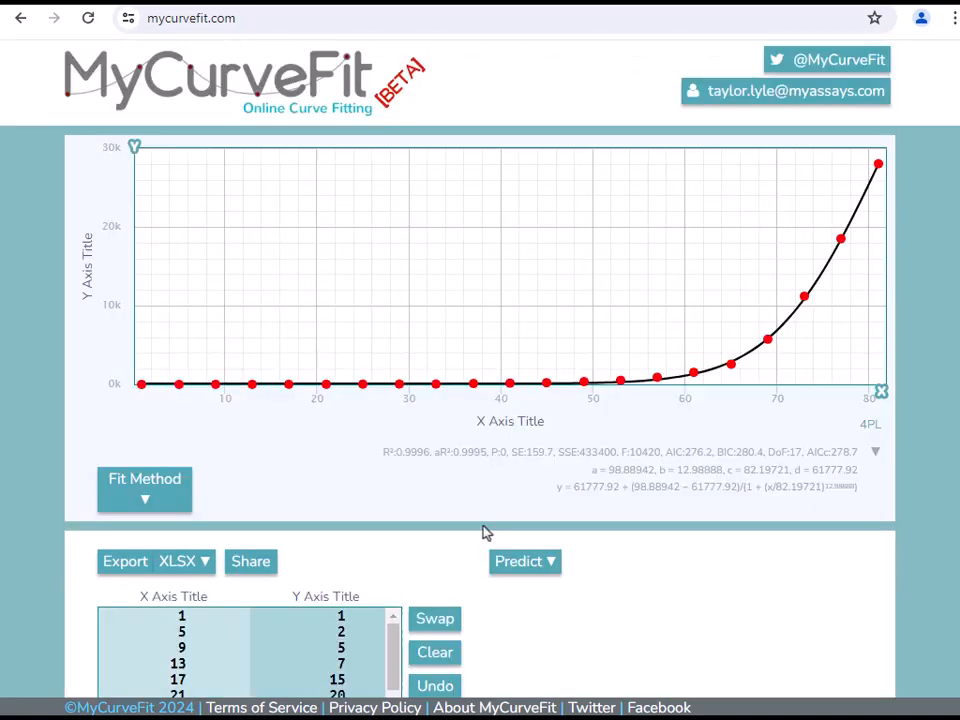
left_click(165, 498)
scroll(163, 505, "down", 2)
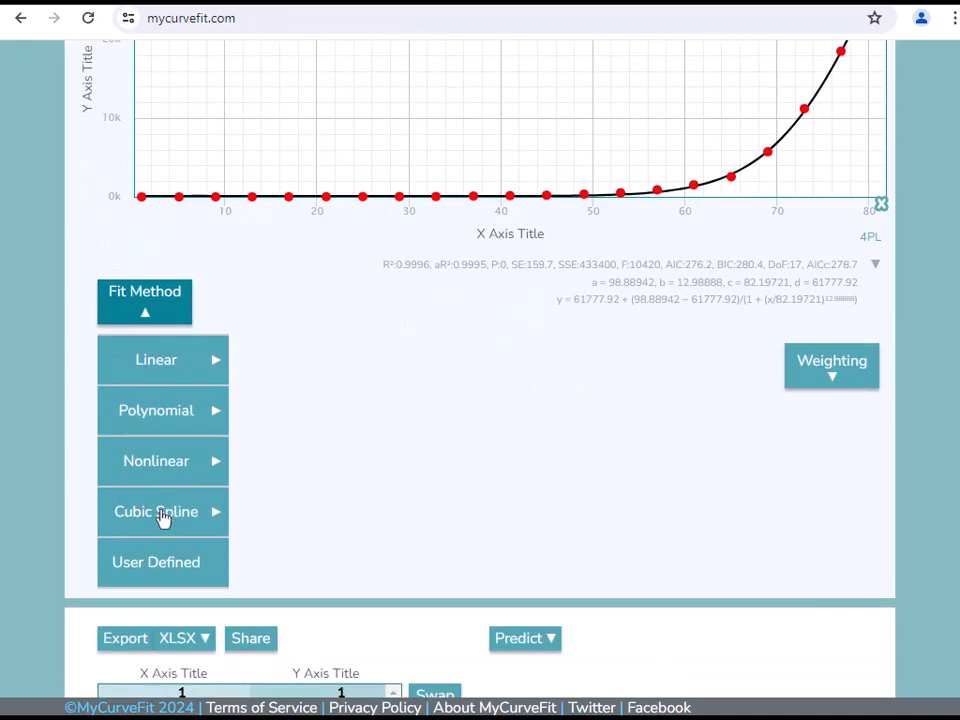
left_click(157, 563)
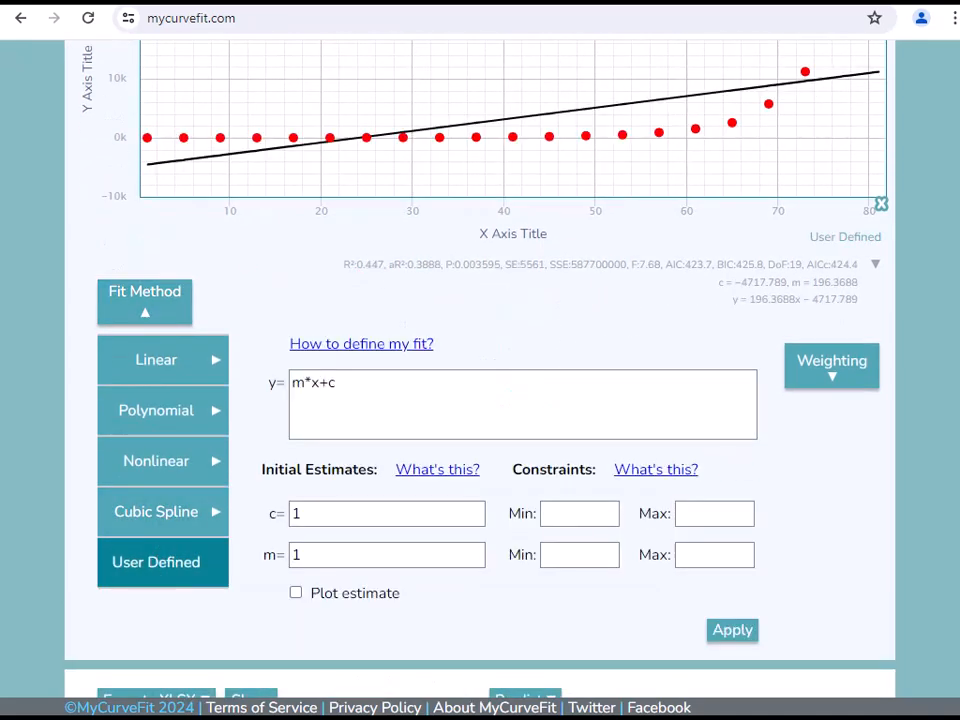
- Copy the equation a*exp(b*x) from cell A1 in Excel and apply it as the user-defined fit in MyCurveFit
key("alt+Tab")
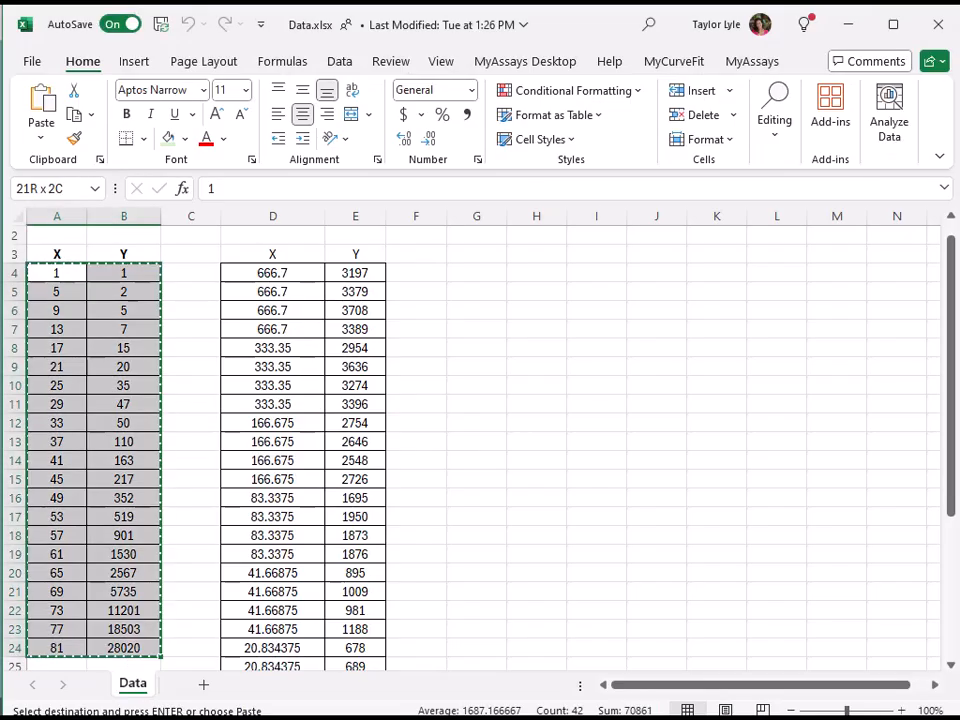
scroll(105, 285, "up", 1)
left_click(71, 233)
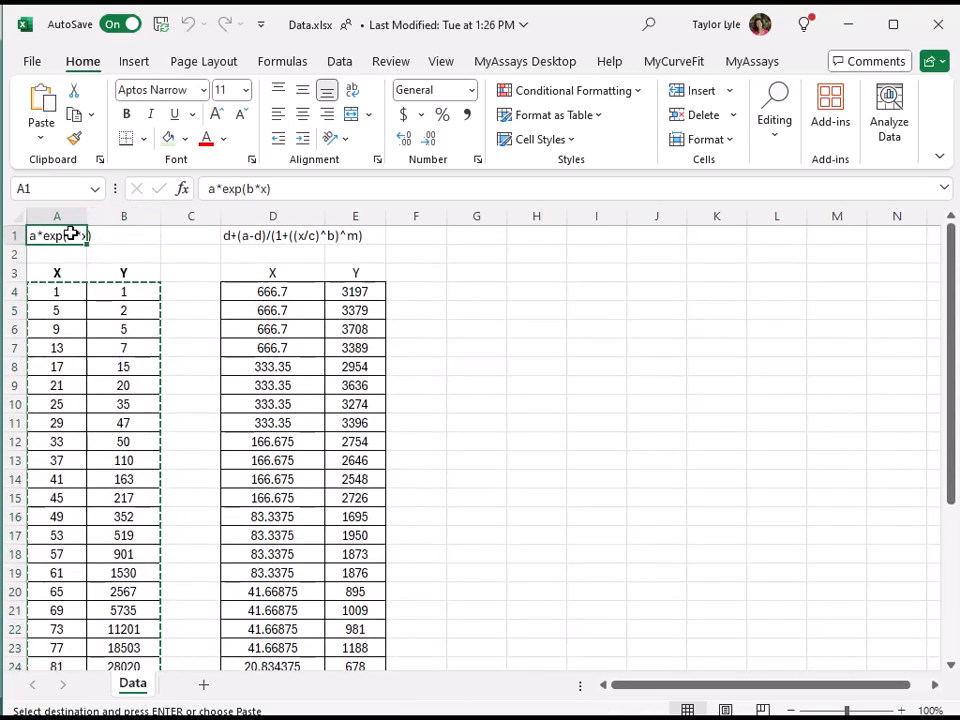
key("alt+Tab")
left_click(360, 386)
key("ctrl+a")
key("ctrl+v")
left_click(735, 470)
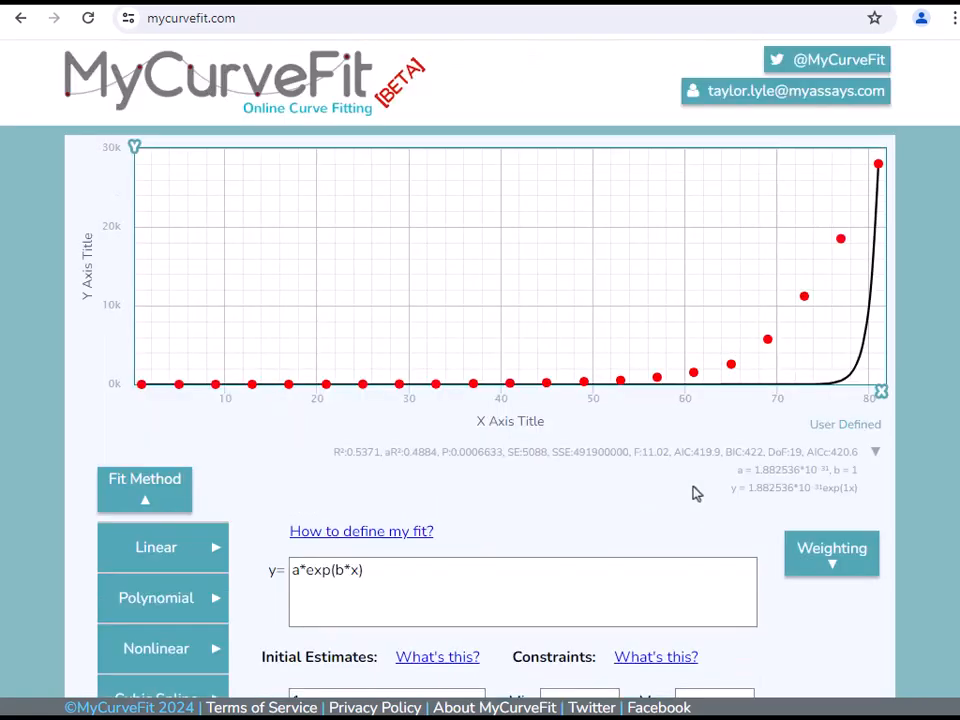
- Read the Initial Estimates help on heuristic expressions, available variables and conditional expressions
scroll(697, 493, "down", 1)
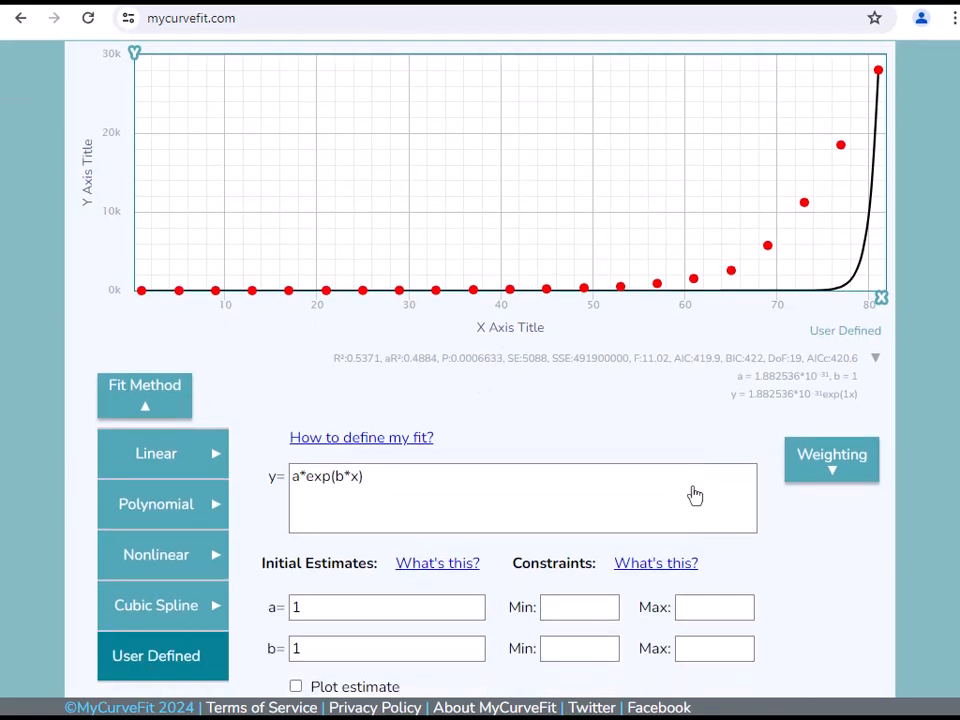
scroll(695, 495, "down", 1)
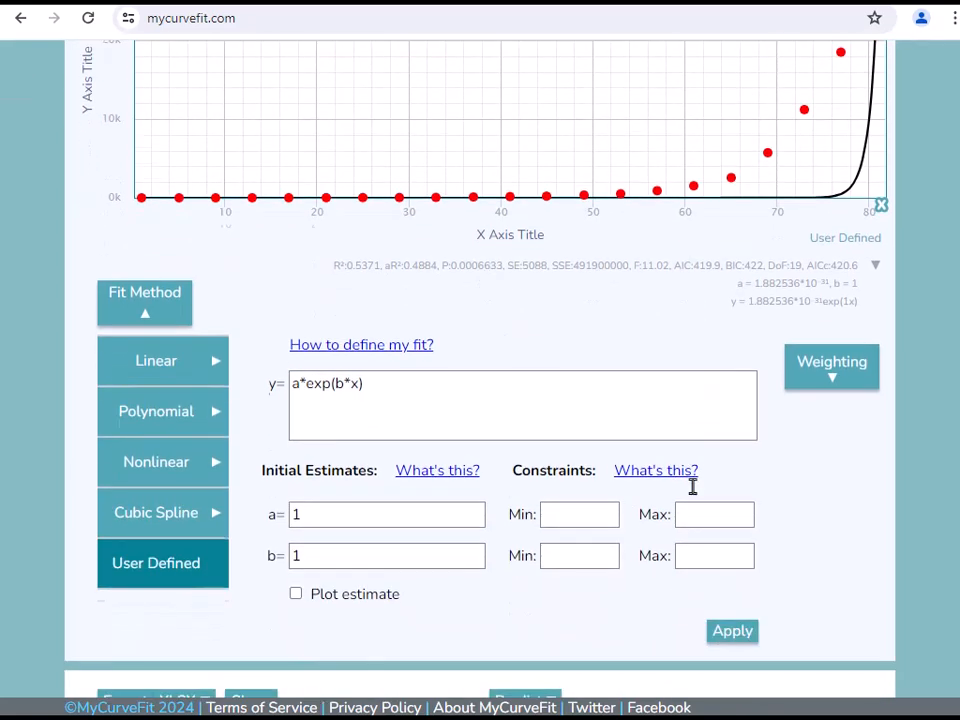
left_click(432, 471)
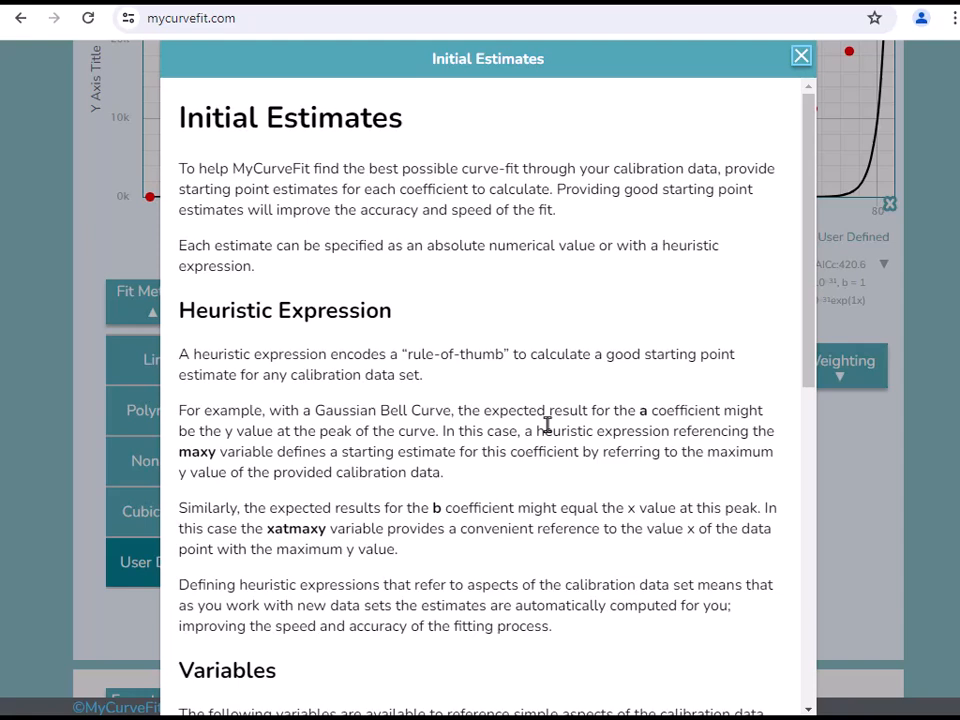
scroll(548, 425, "down", 1)
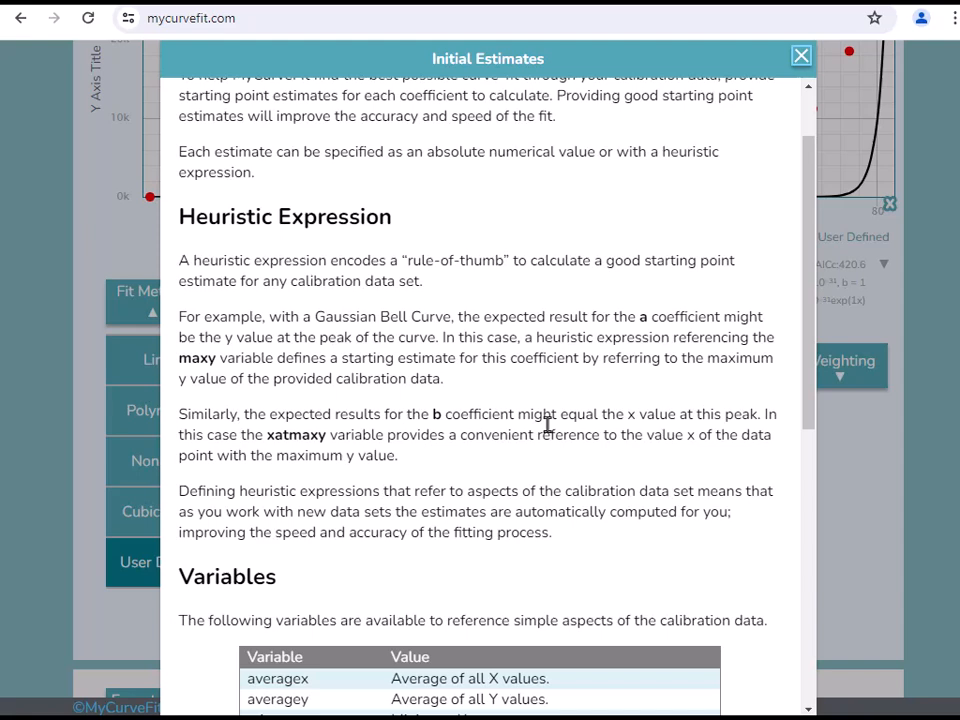
scroll(547, 425, "down", 4)
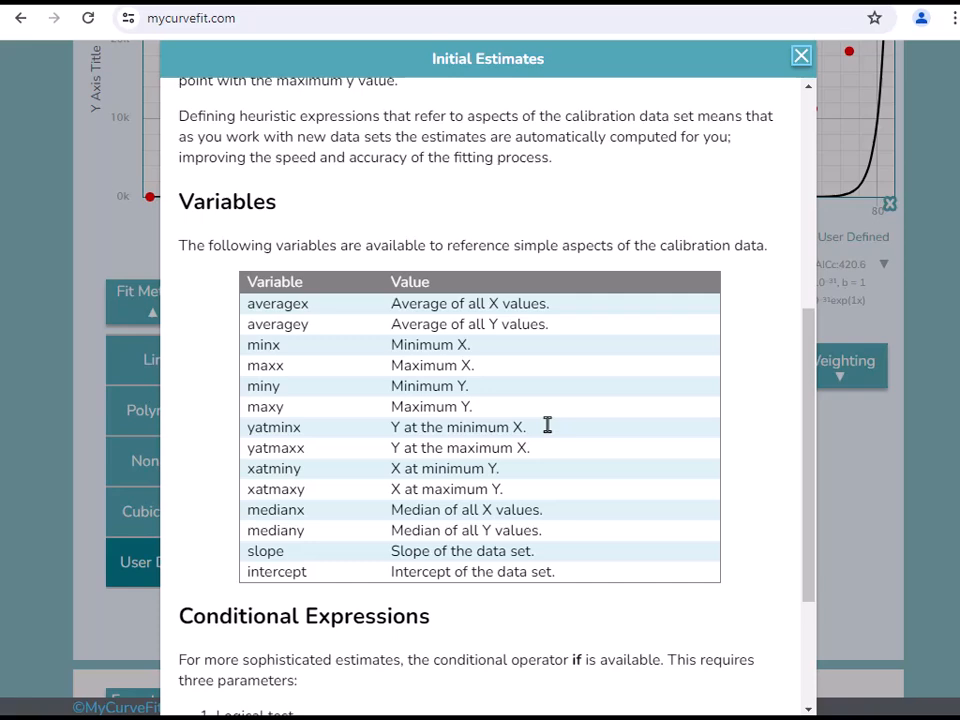
scroll(549, 428, "down", 3)
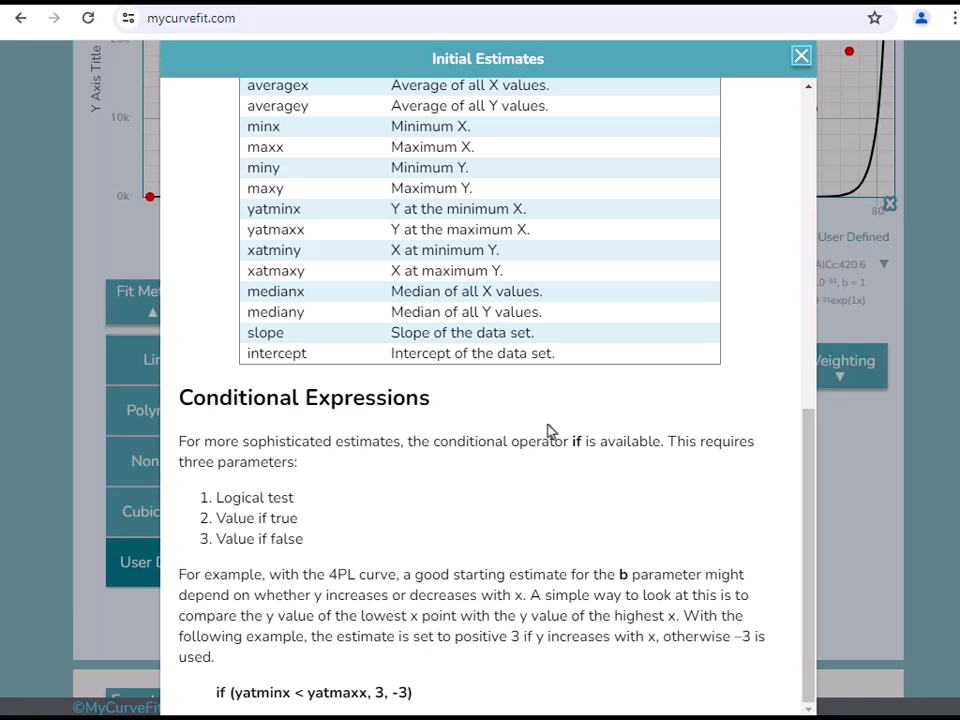
left_click(801, 57)
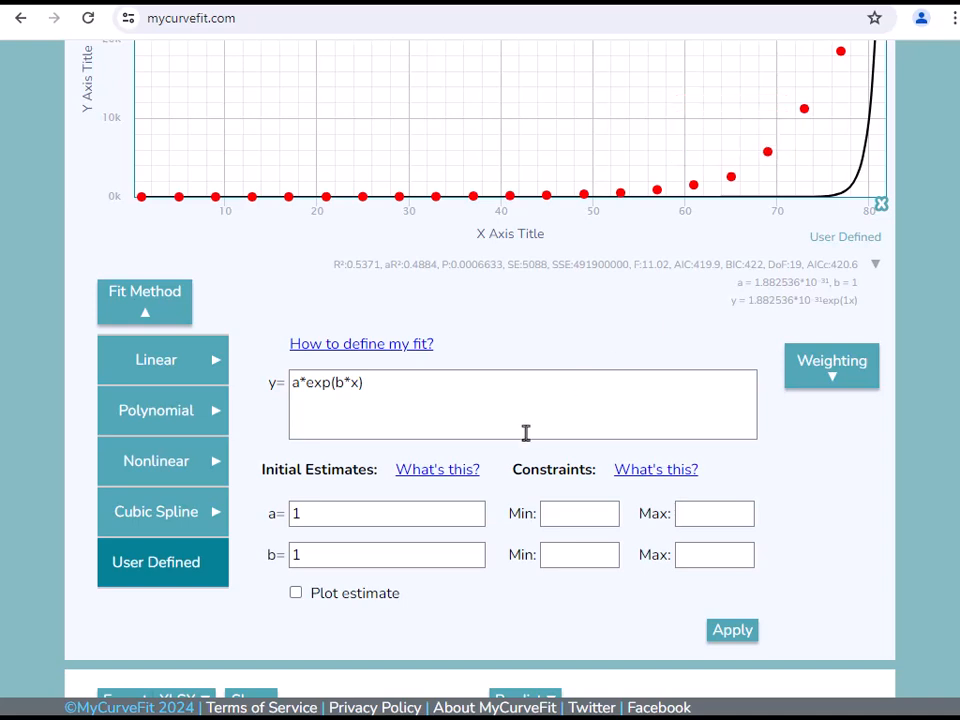
- Set the initial estimate of coefficient b to 0.5 and apply the fit
left_click(355, 555)
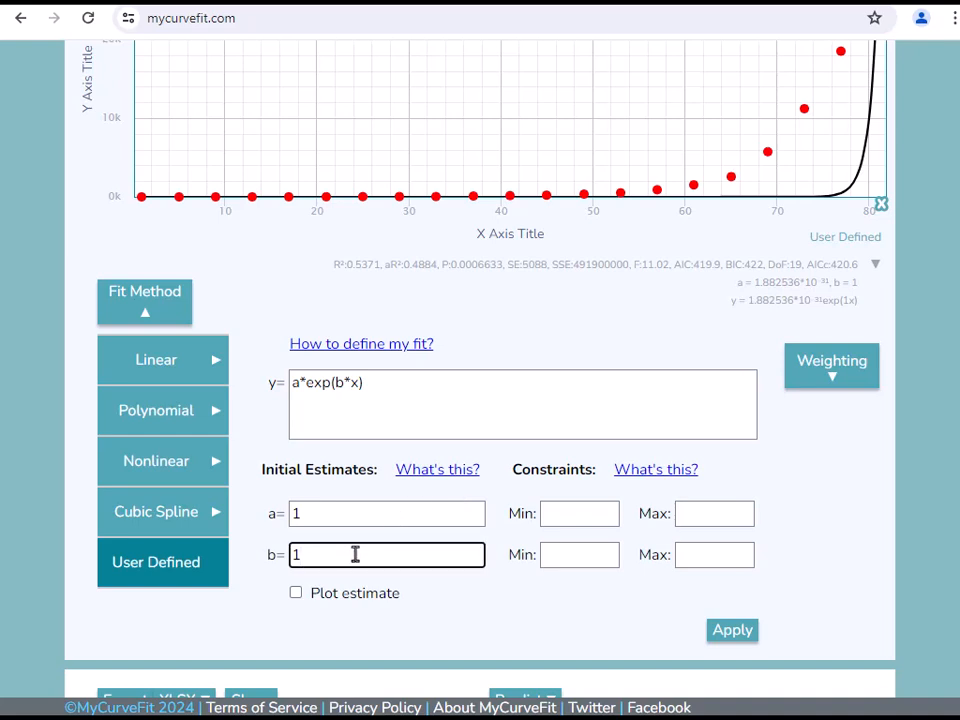
key("BackSpace")
type("0.5")
left_click(722, 634)
scroll(721, 638, "up", 2)
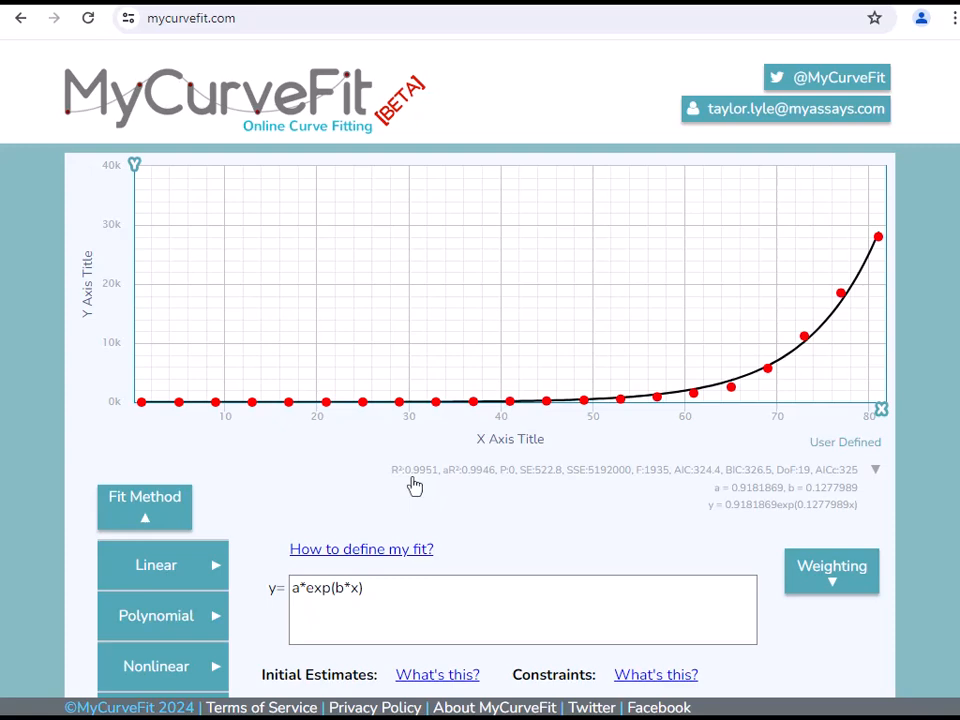
- Clear the current data in MyCurveFit and copy the second X/Y data set, cells D4:E35, from the Excel workbook
scroll(415, 485, "down", 5)
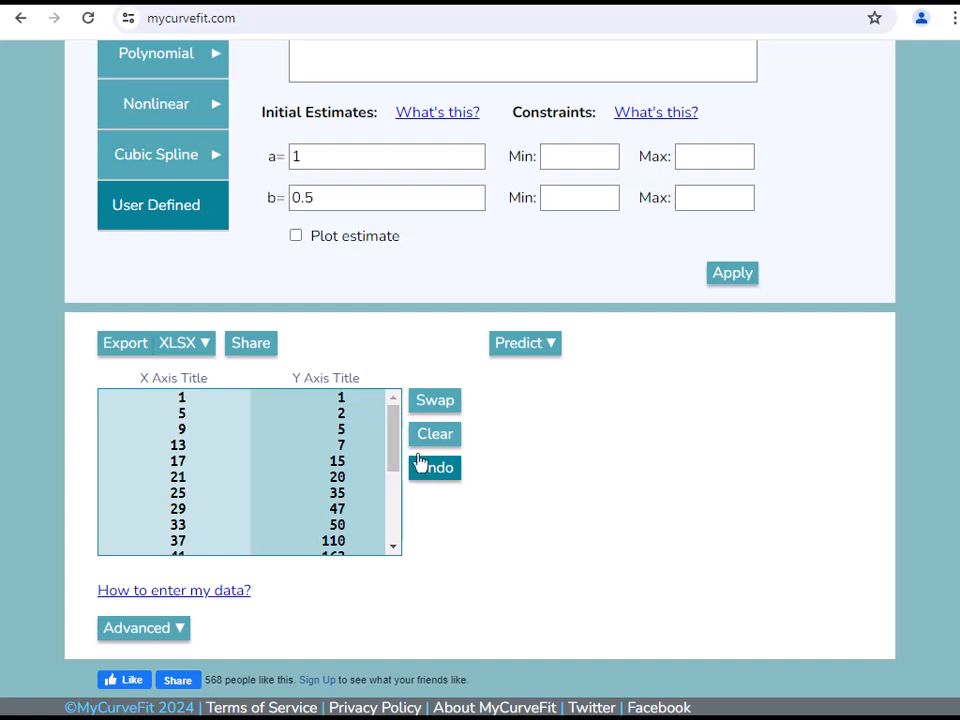
left_click(431, 433)
key("alt+Tab")
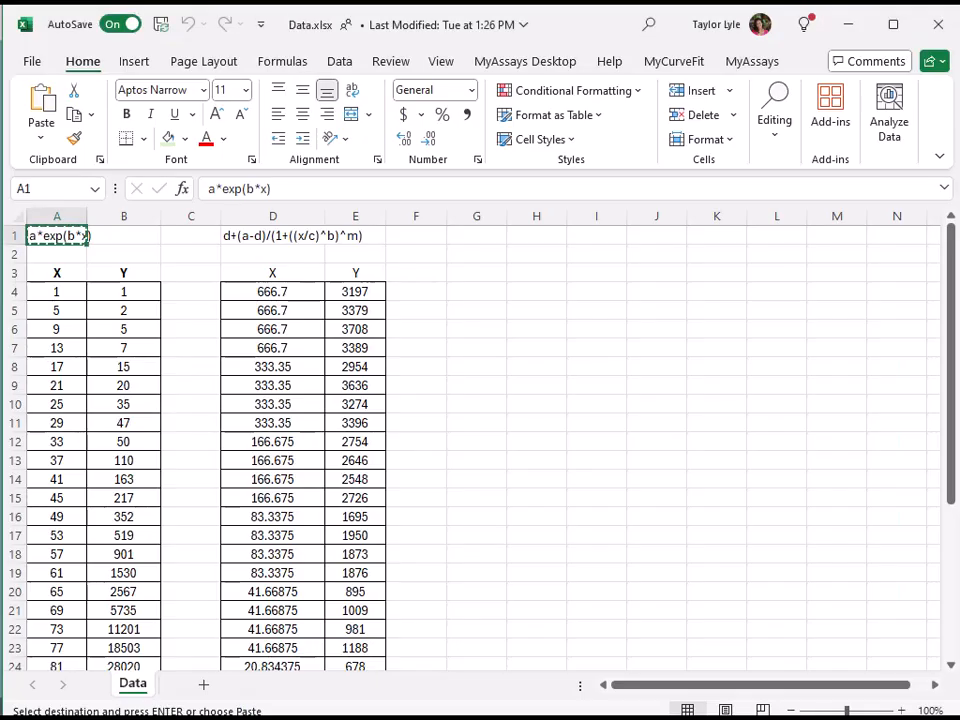
left_click(293, 293)
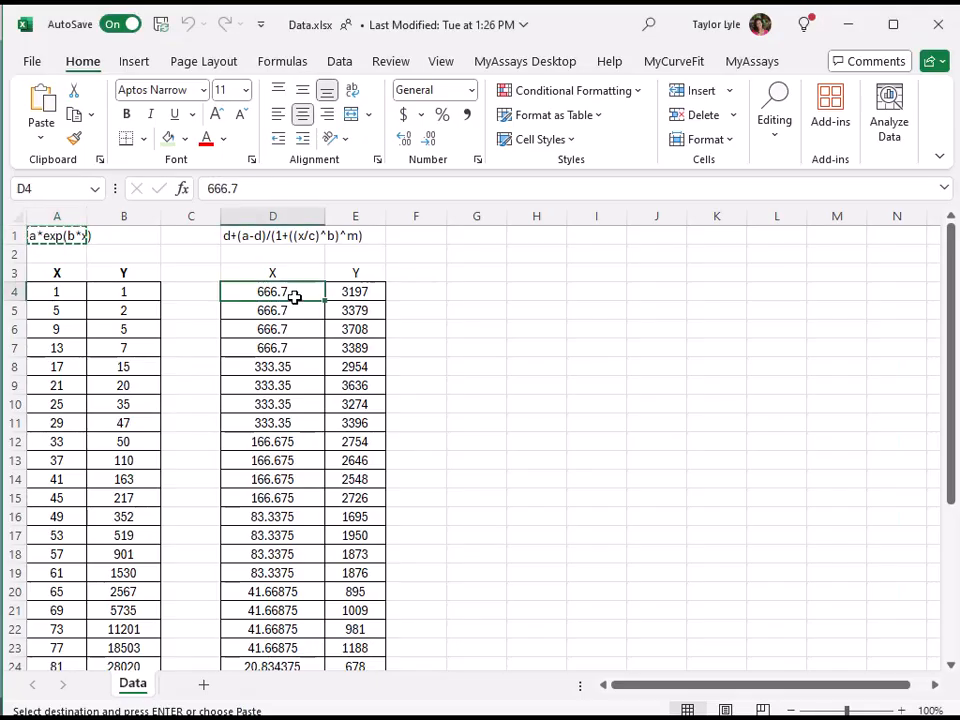
key("ctrl+shift+Down")
key("shift+Right")
key("ctrl+c")
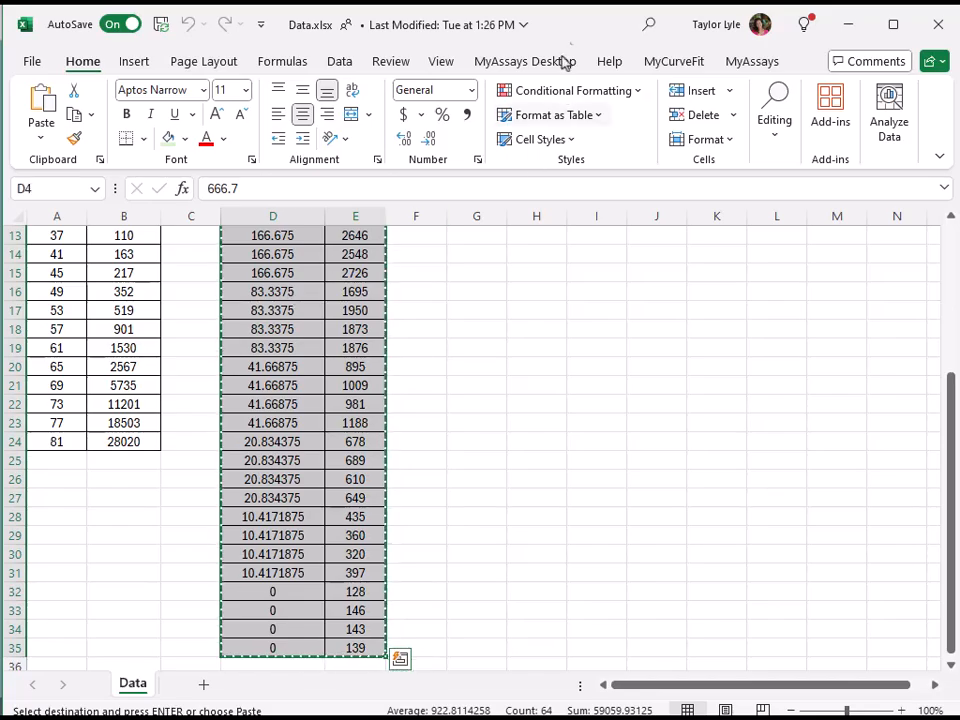
- Paste the second data set into MyCurveFit's data table, with the first column as X and the second as Y
key("alt+Tab")
key("ctrl+v")
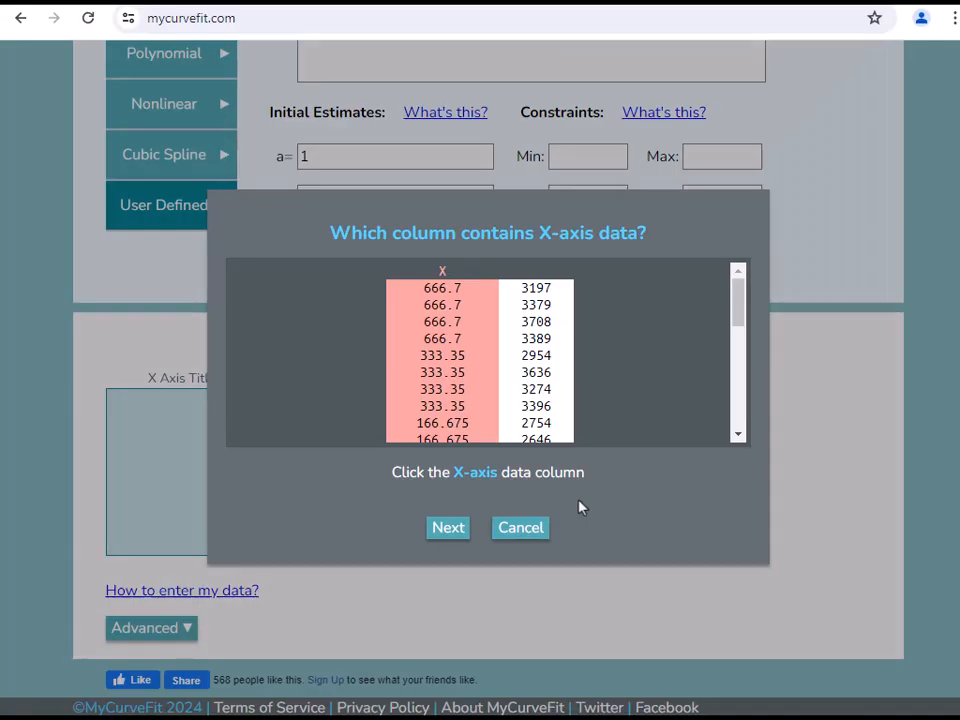
left_click(450, 528)
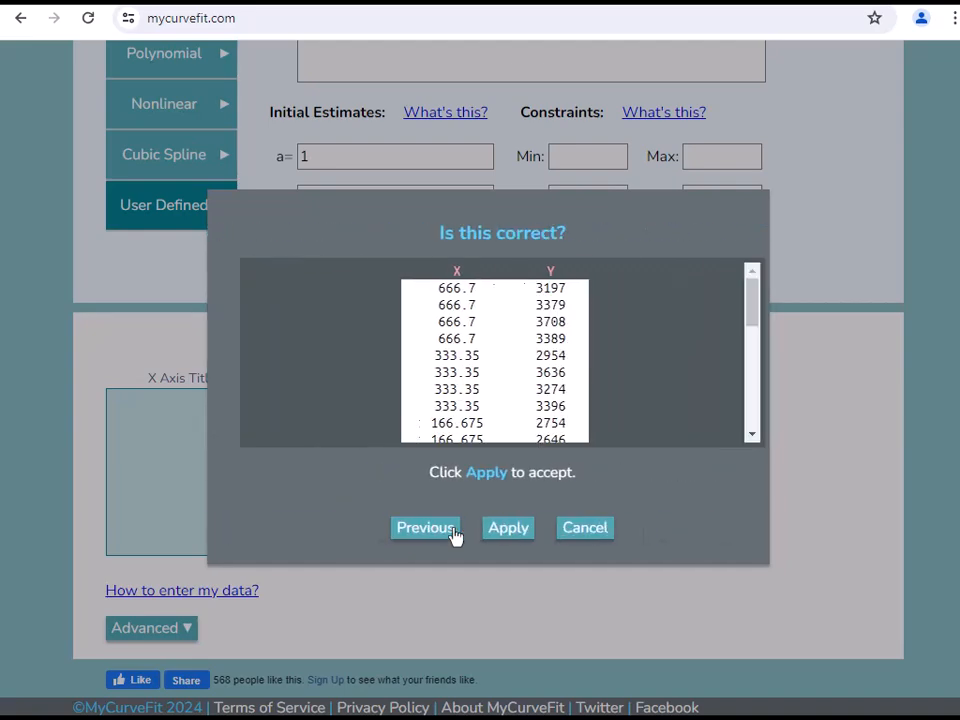
left_click(494, 532)
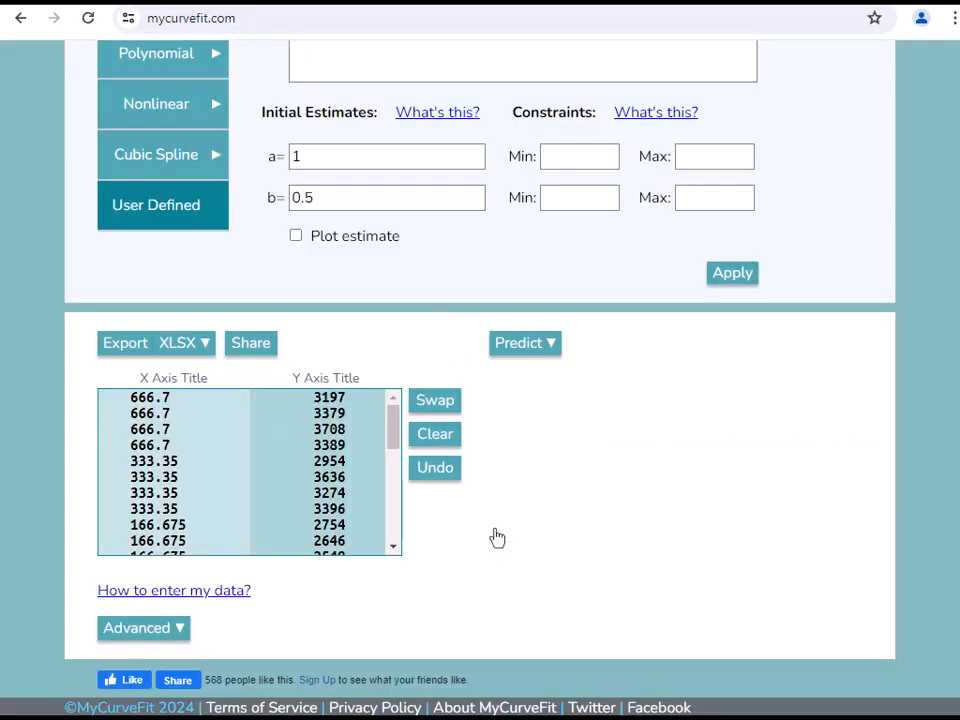
- Replace the user-defined fit equation with d+(a-d)/(1+((x/c)^b)^m), copied from cell D1 of the Excel workbook, and apply it
scroll(497, 538, "up", 5)
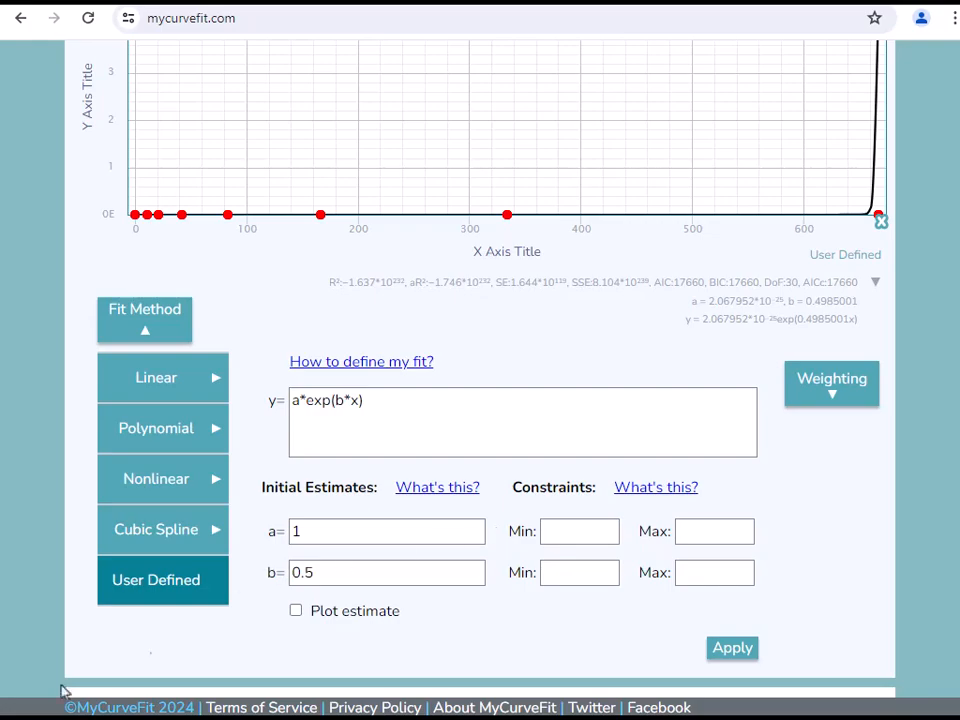
key("alt+Tab")
scroll(326, 311, "up", 4)
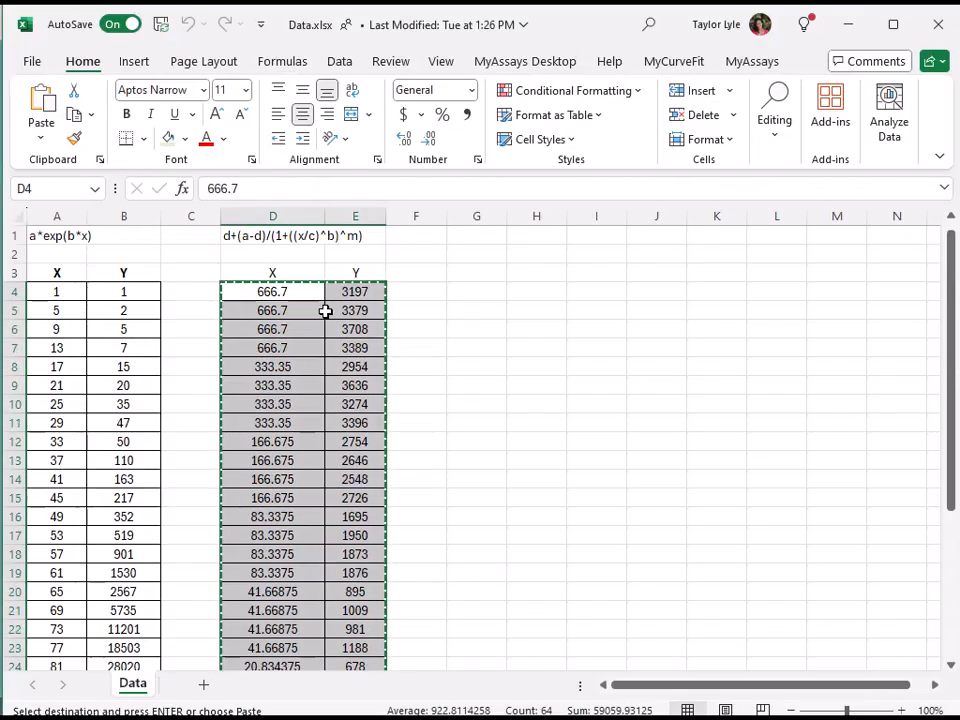
left_click(266, 236)
key("ctrl+c")
key("alt+Tab")
left_click(386, 399)
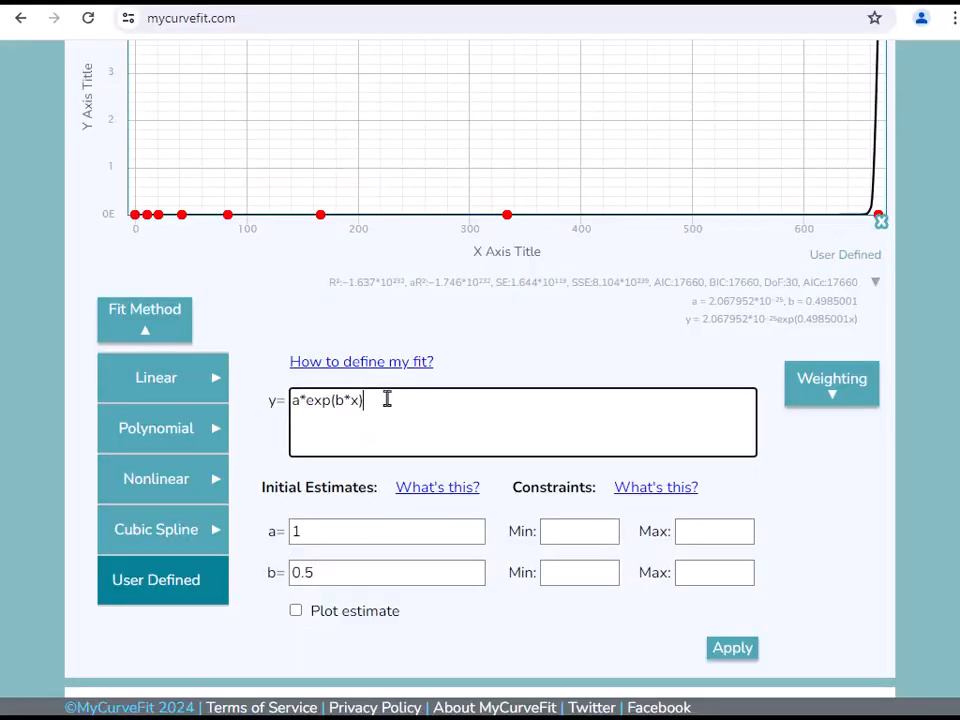
key("ctrl+a")
key("ctrl+v")
left_click(735, 482)
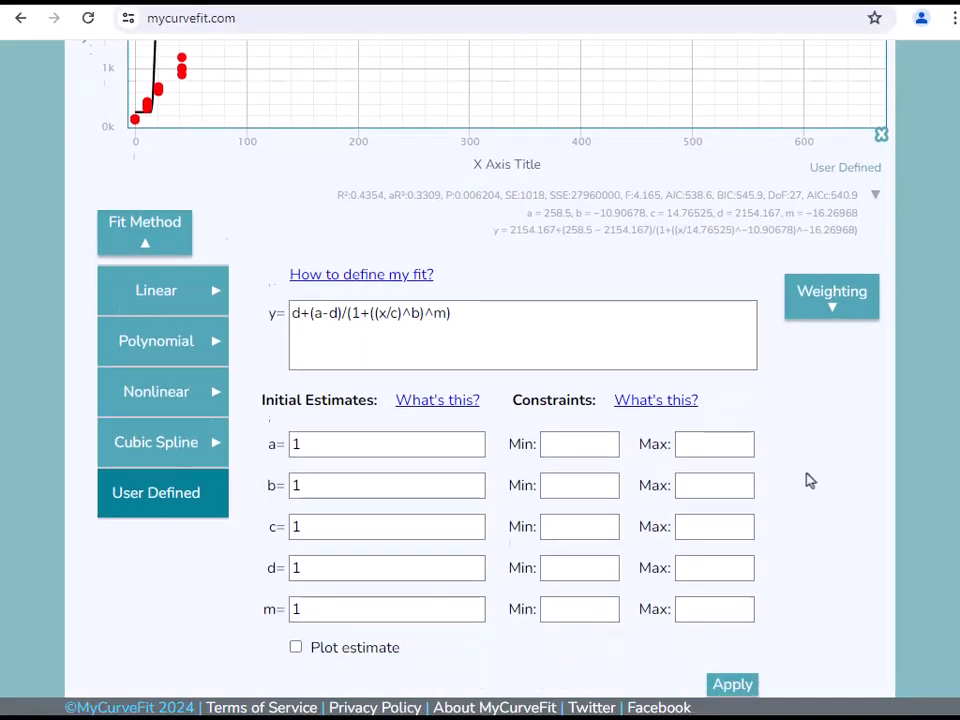
scroll(780, 500, "down", 2)
left_click(731, 588)
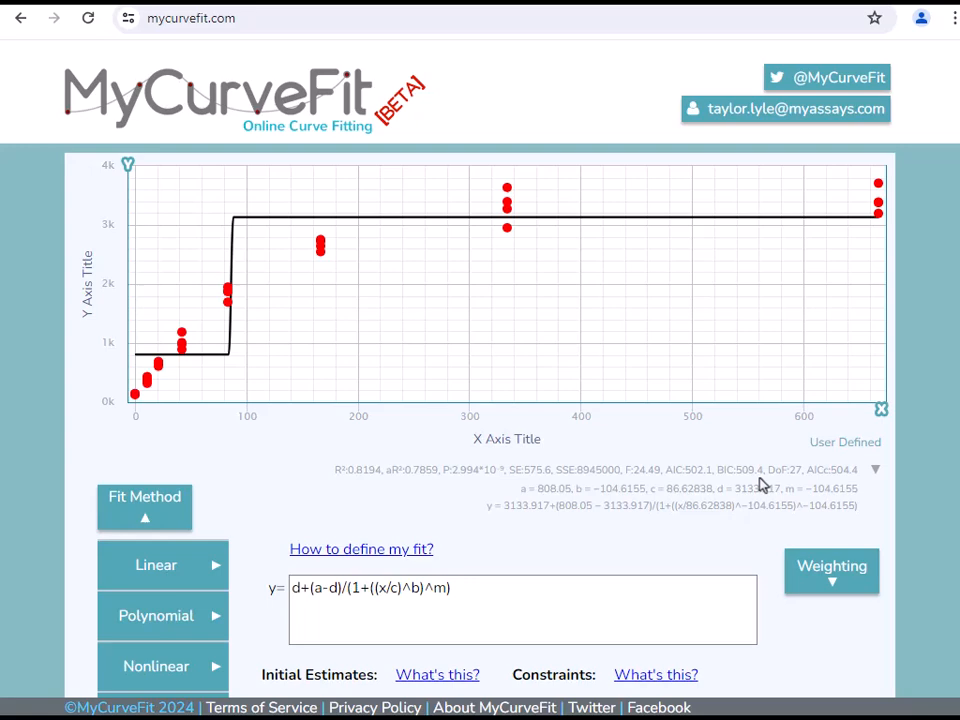
- Change the X axis type to Logarithmic
left_click(881, 409)
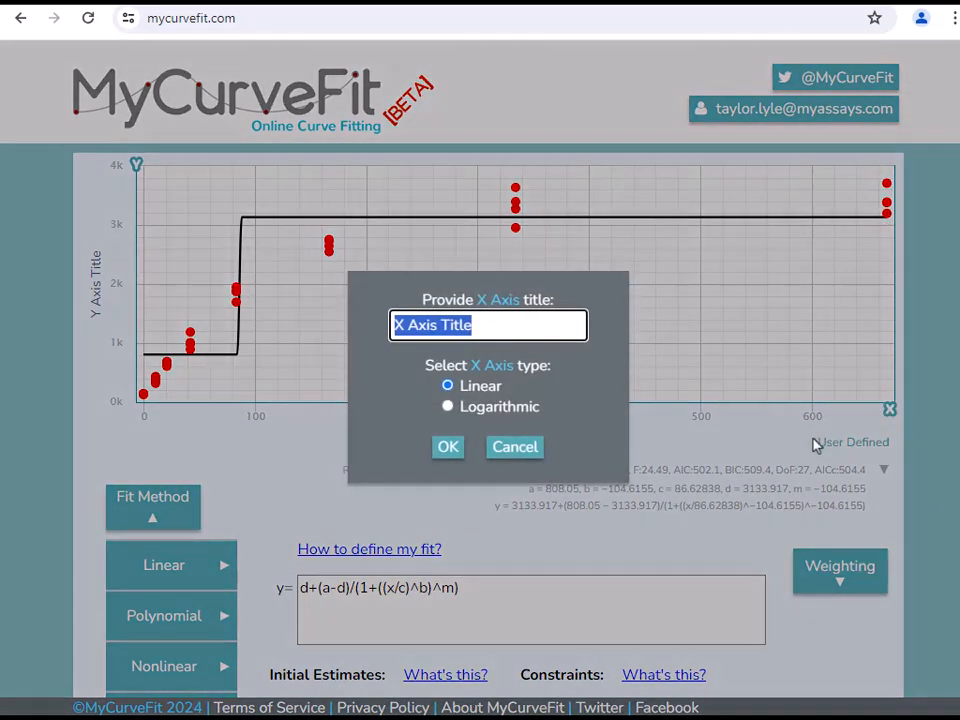
left_click(471, 419)
left_click(446, 449)
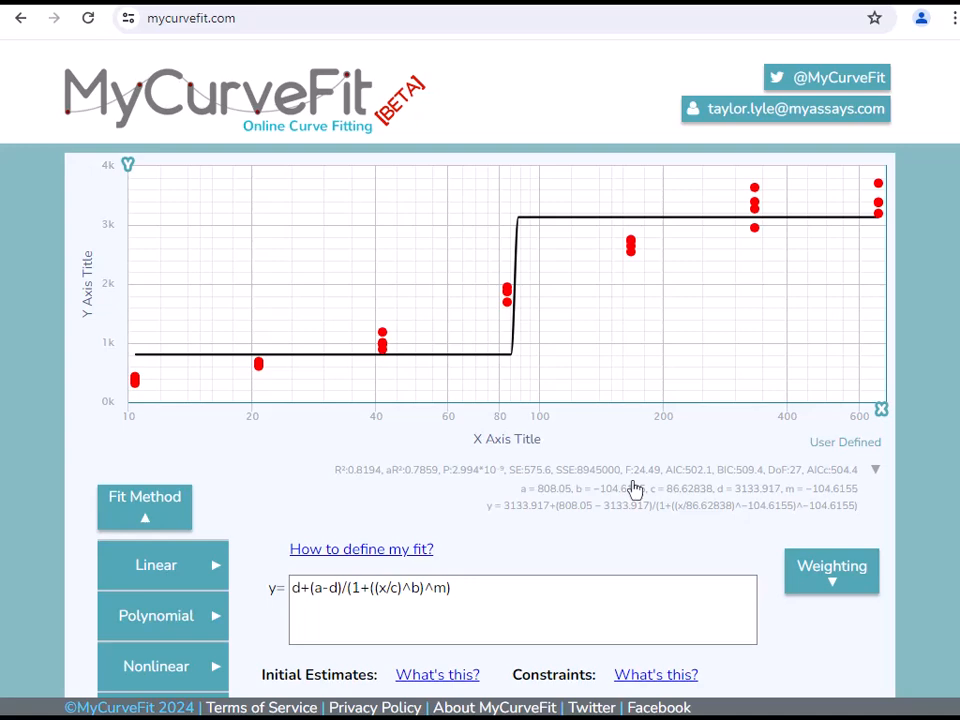
- Set the initial estimates of a to miny and d to maxy, and apply the fit
scroll(635, 488, "down", 2)
scroll(635, 488, "down", 1)
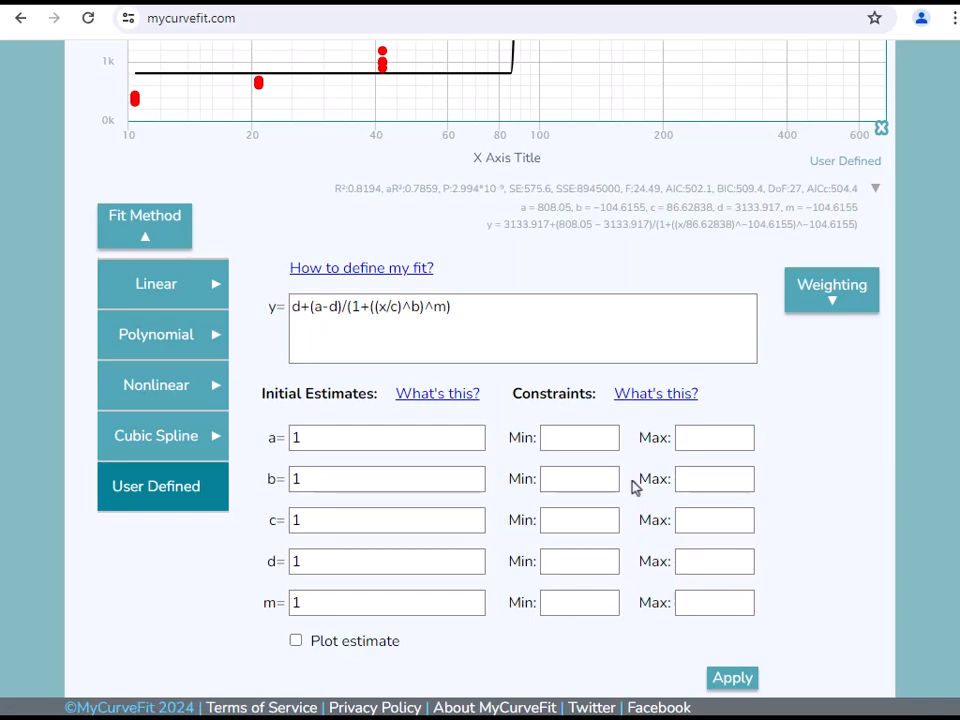
left_click(372, 443)
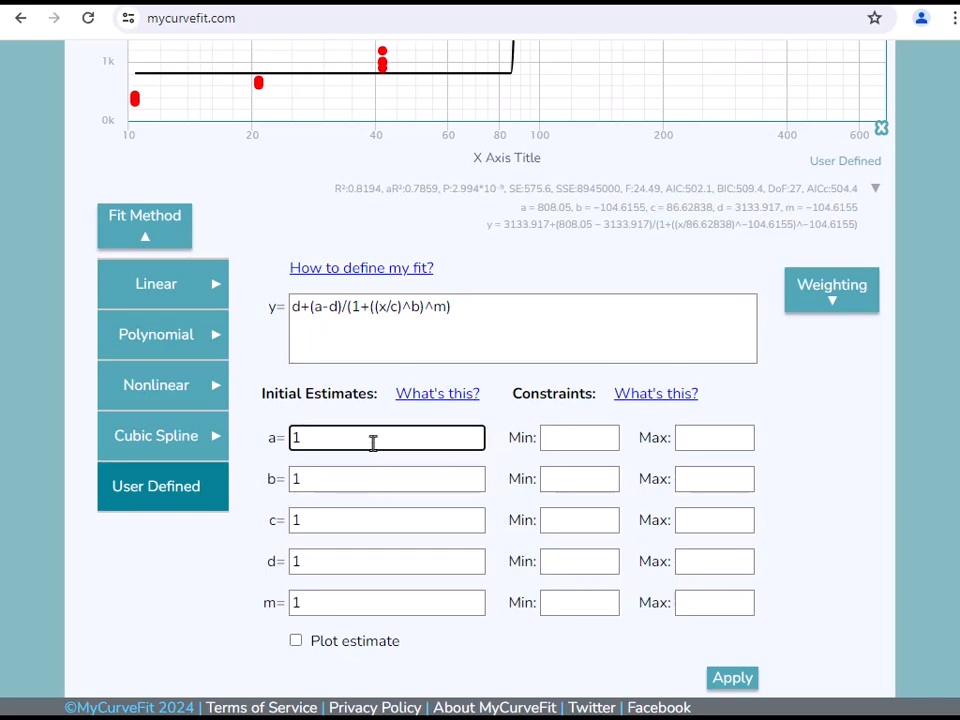
key("BackSpace")
type("miny")
left_click(354, 561)
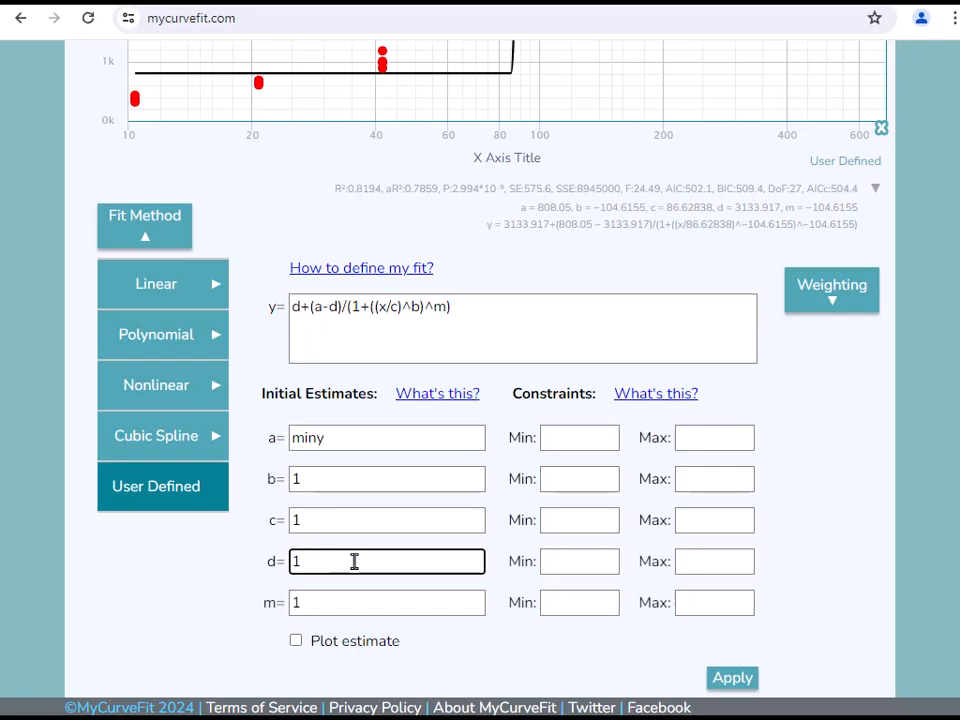
key("BackSpace")
type("maxy")
left_click(732, 679)
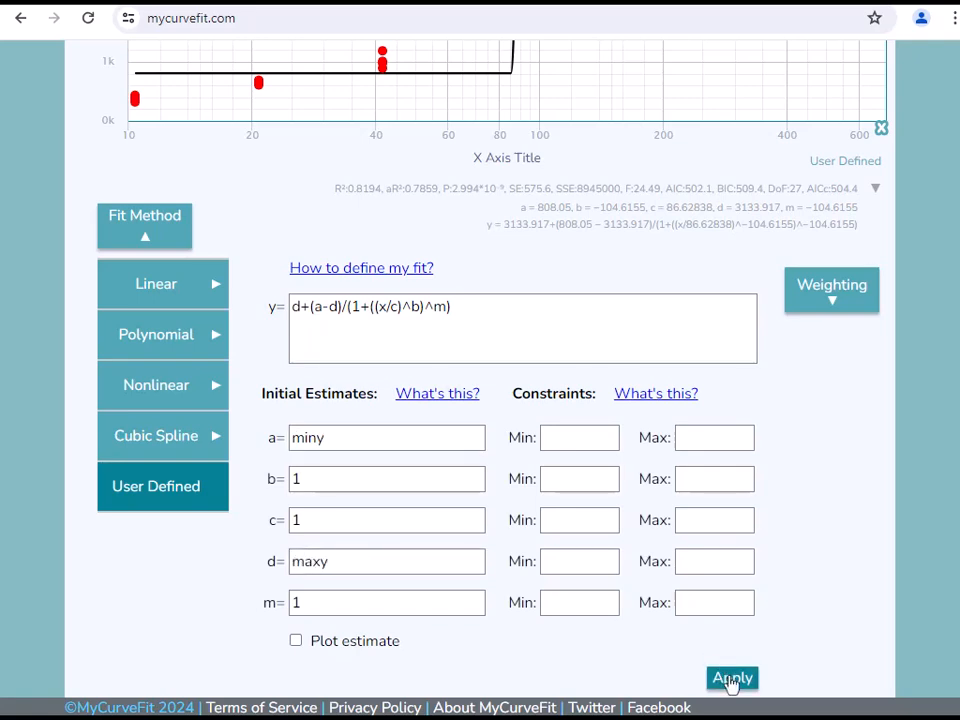